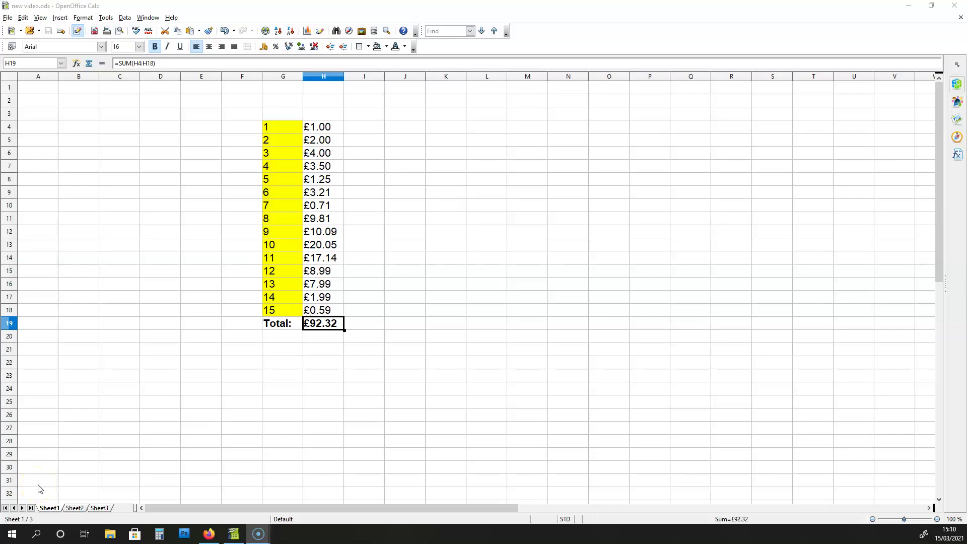
Copy Sheet1's fifteen prices (H4:H18) into Sheet2 cells J5:J19, then return to Sheet1.
click(415, 426)
click(73, 508)
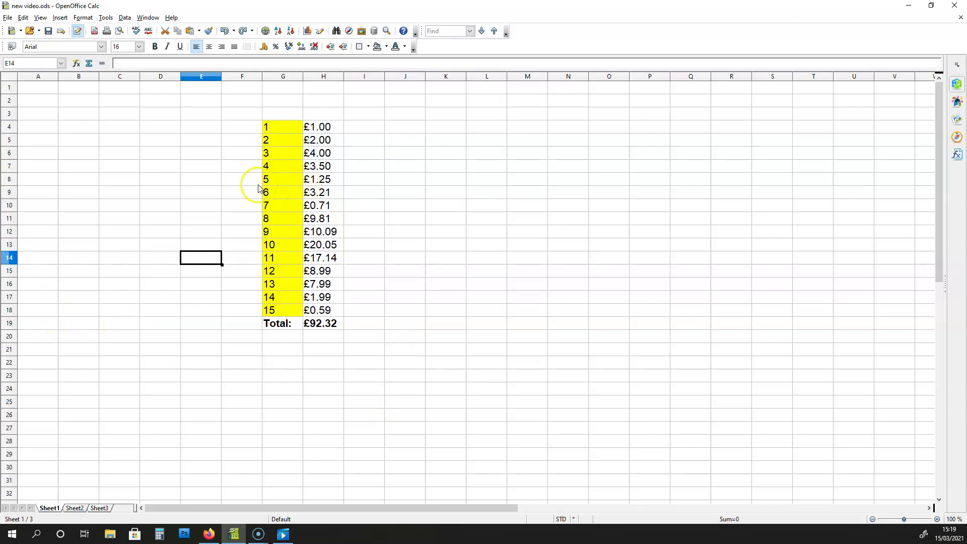
click(331, 127)
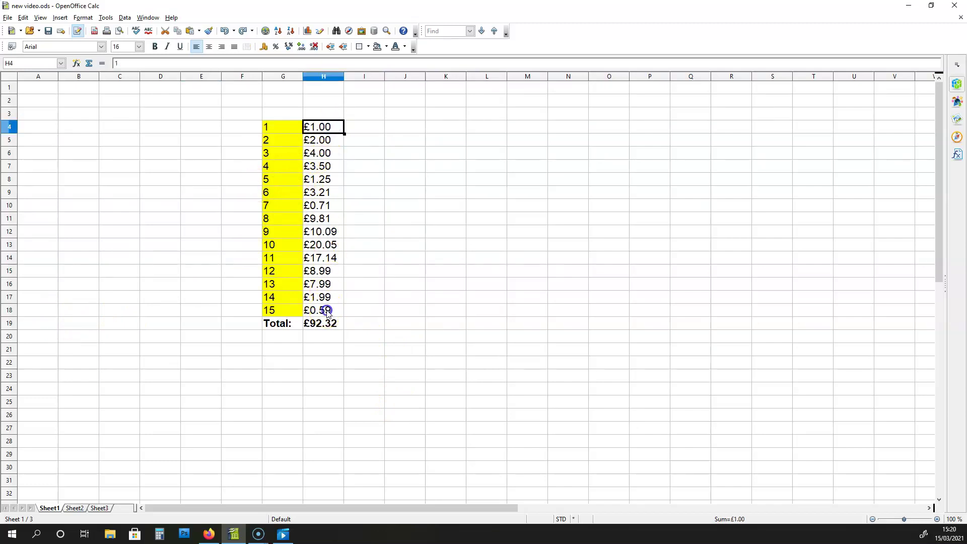
shift+click(326, 309)
right_click(335, 235)
click(362, 336)
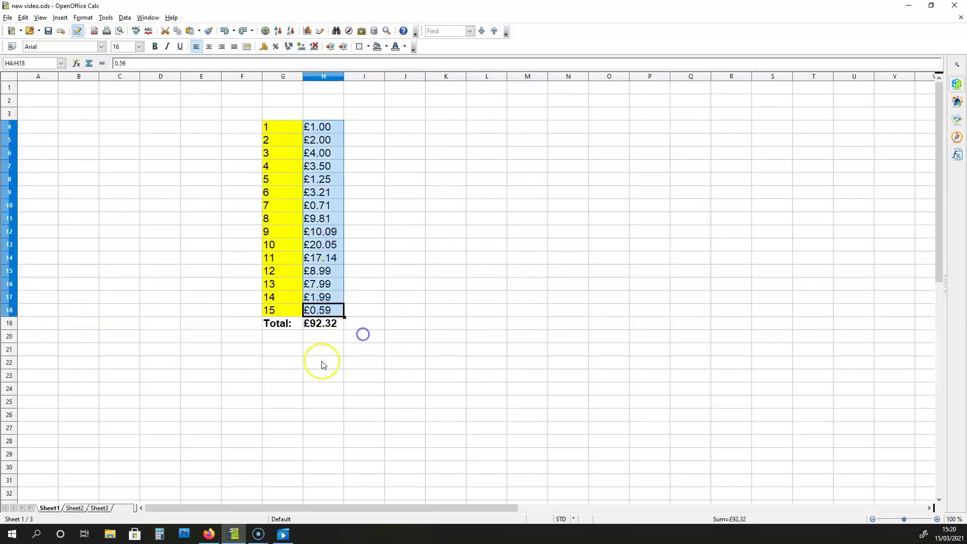
click(74, 508)
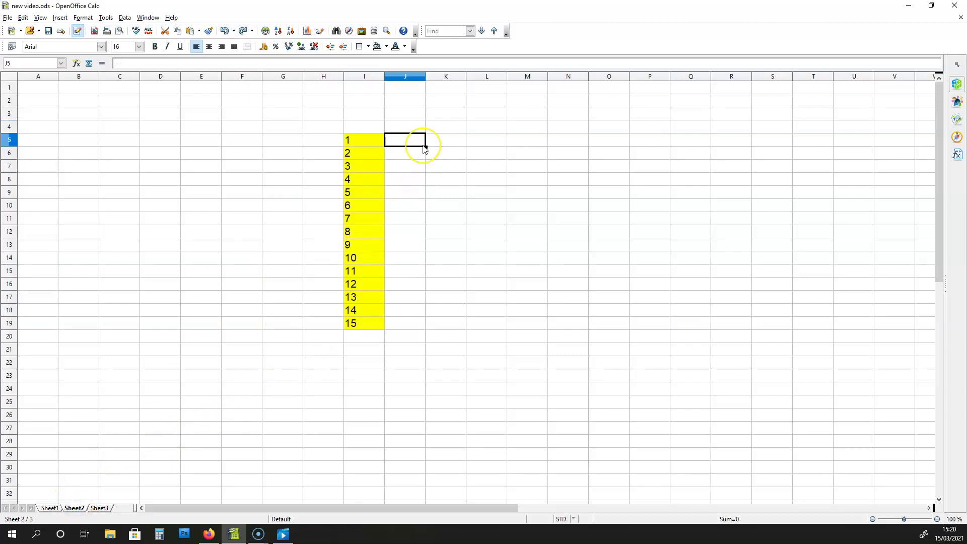
key(ctrl+v)
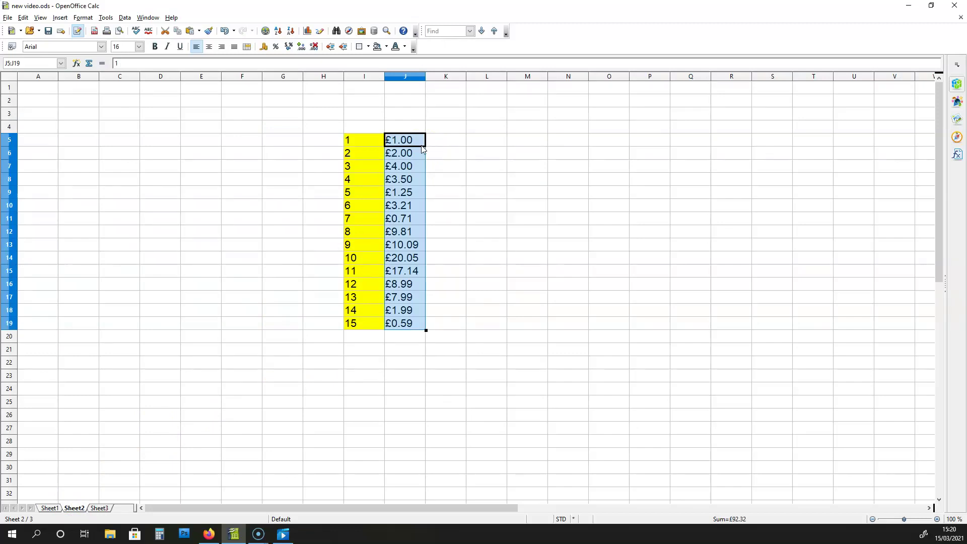
click(49, 508)
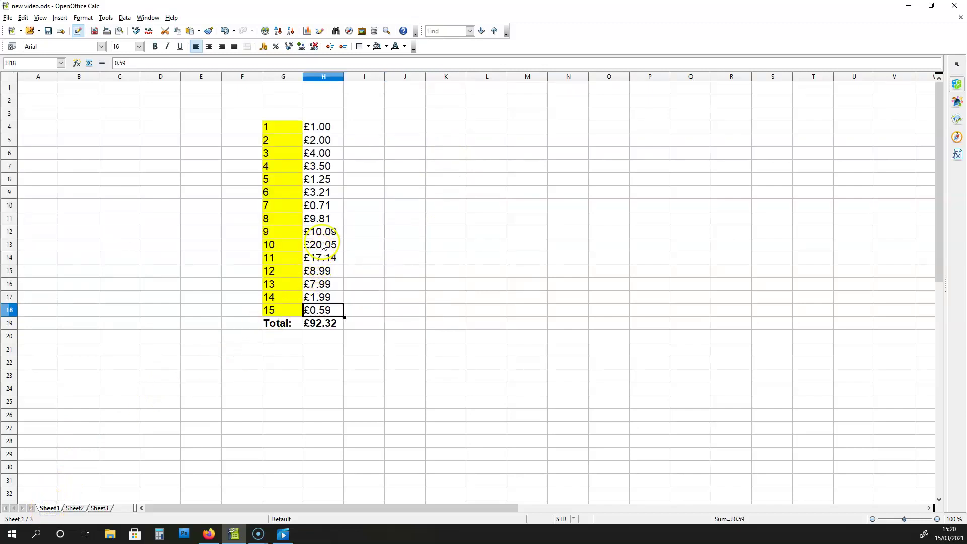
Change item 9's price in H12 from 10.09 to 10.01, then view Sheet2.
click(337, 231)
double_click(337, 232)
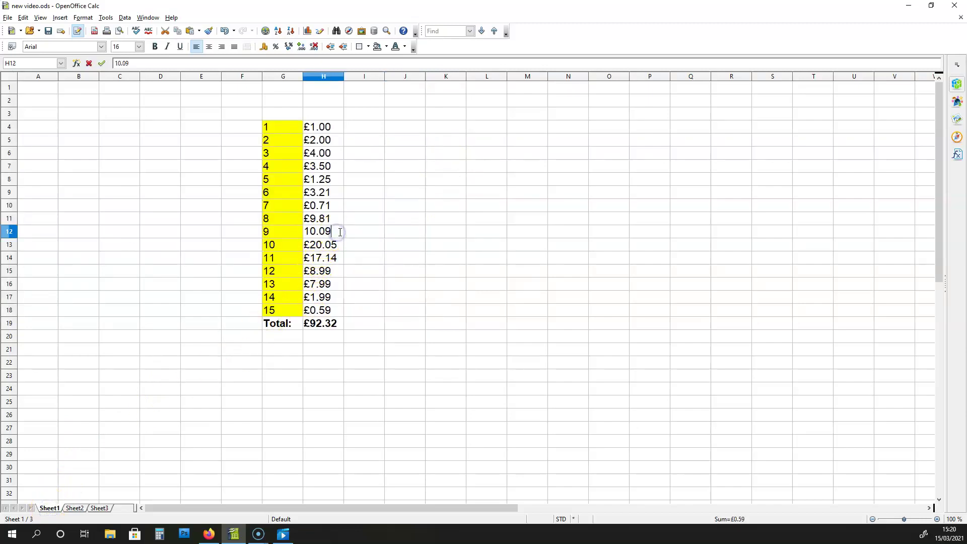
key(BackSpace)
text(1)
key(Return)
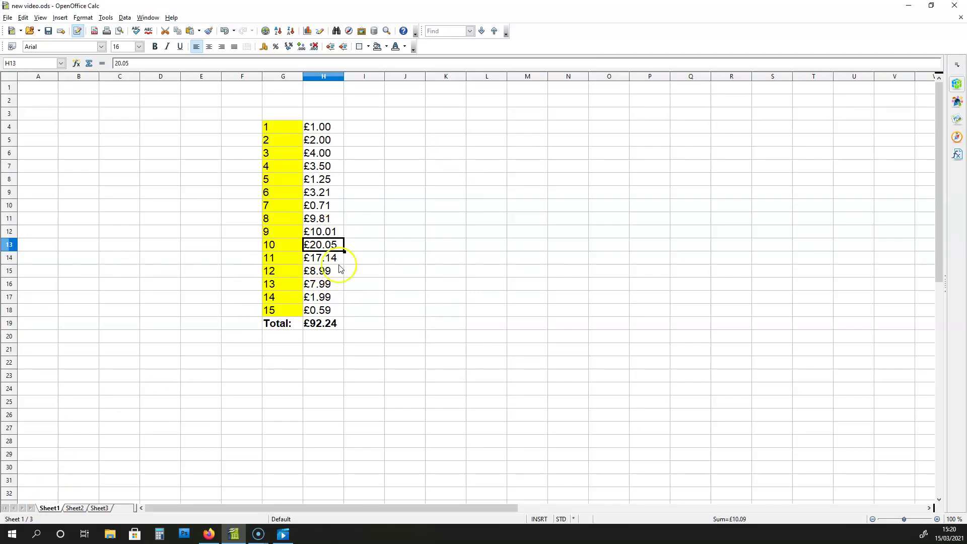
click(78, 507)
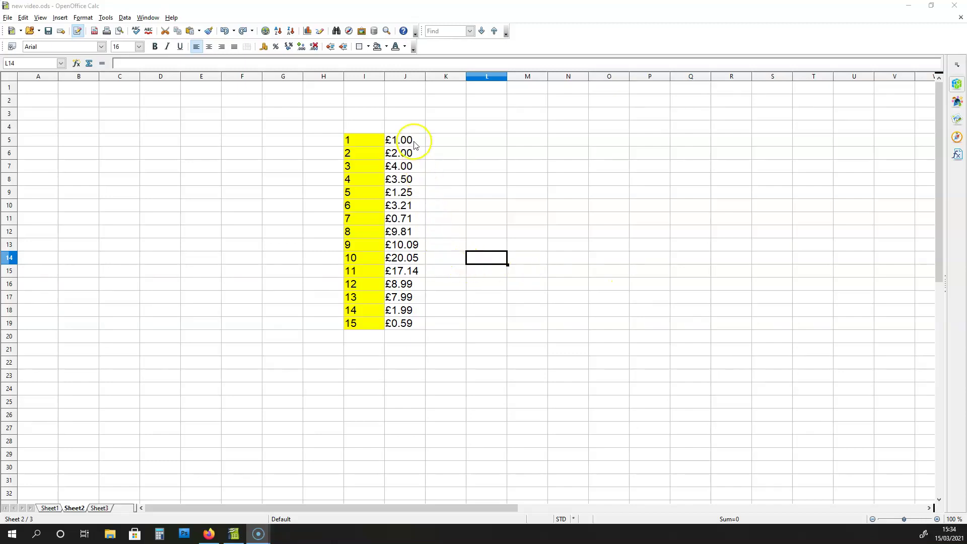
Clear the pasted prices from J5:J19 on Sheet2.
click(414, 140)
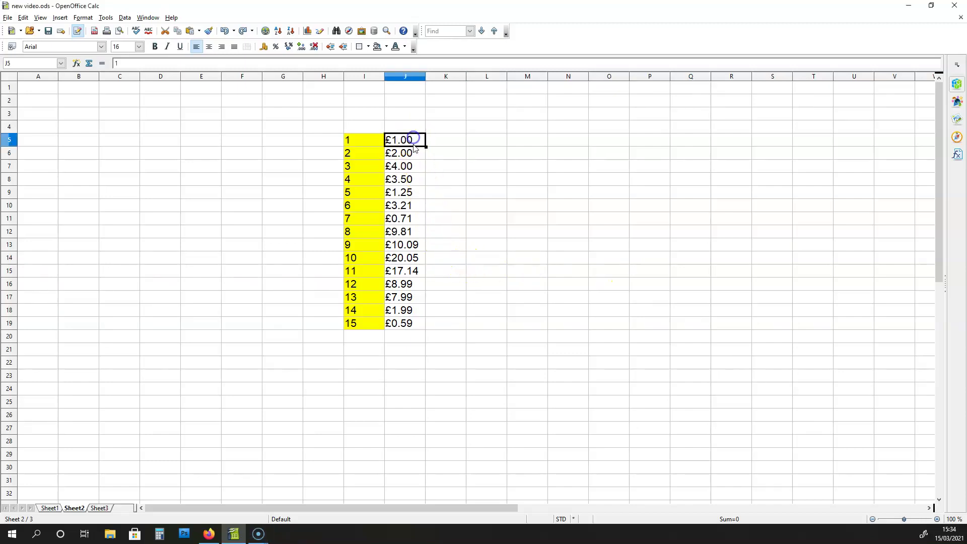
shift+click(413, 322)
key(Delete)
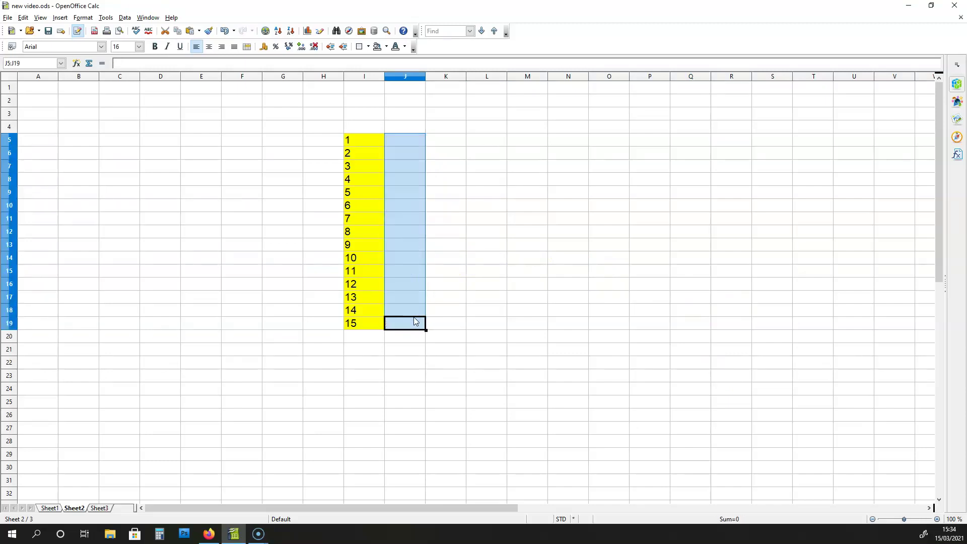
Enter =SUM(Sheet1.H4) in J5 so it shows £1.00.
double_click(405, 141)
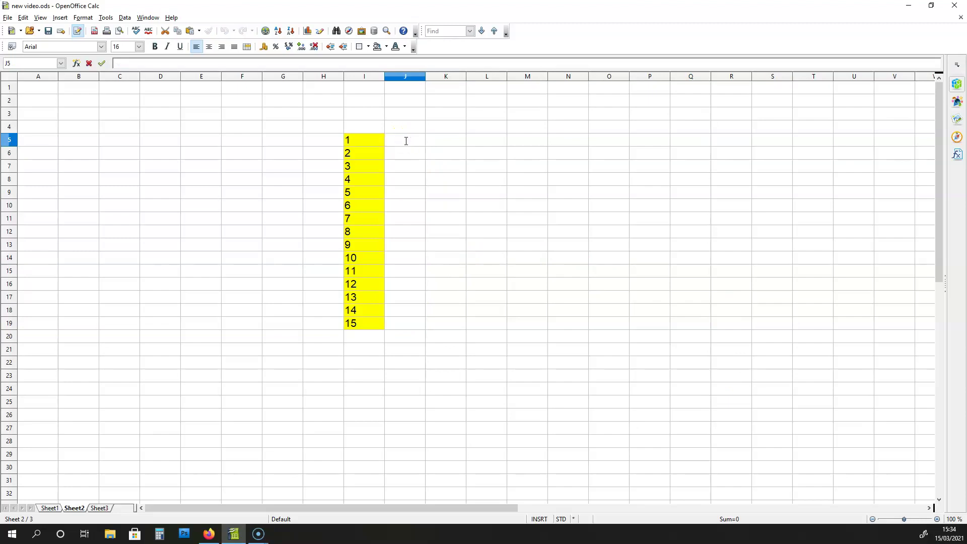
text(=SUM())
click(413, 139)
text(Sheet1)
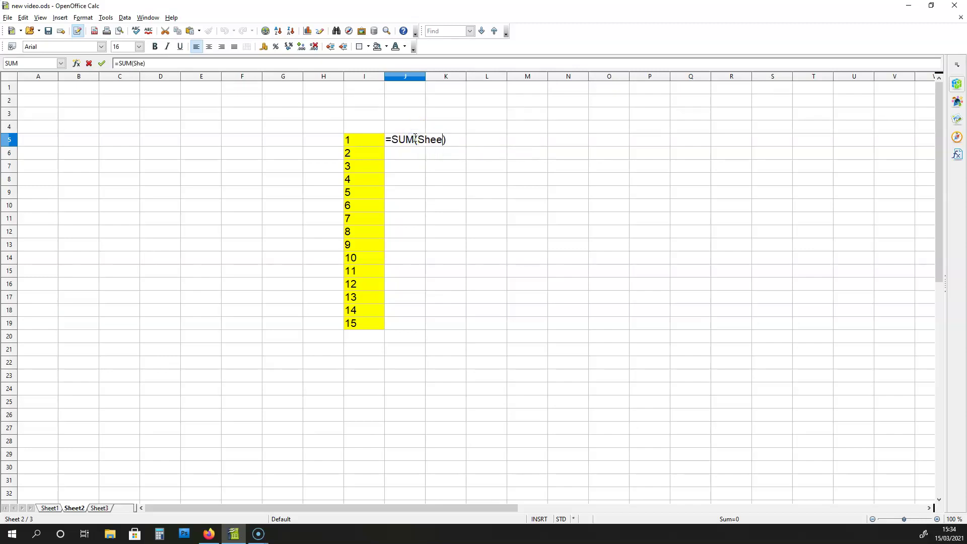
text(.)
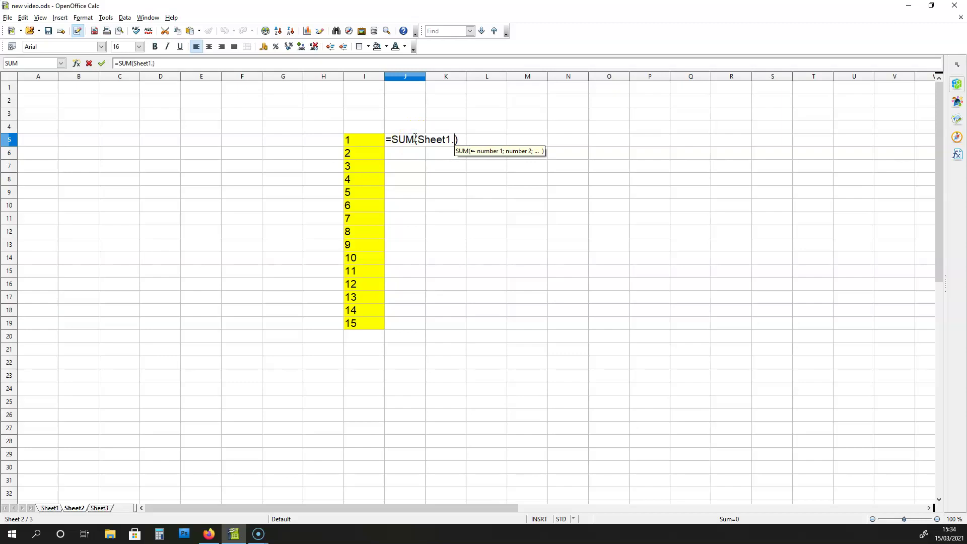
text(H4)
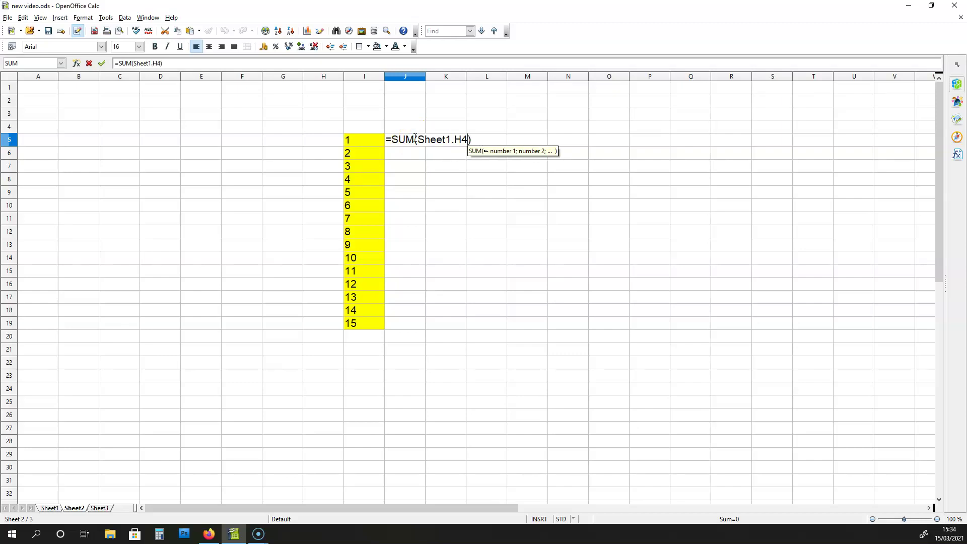
click(417, 145)
click(50, 508)
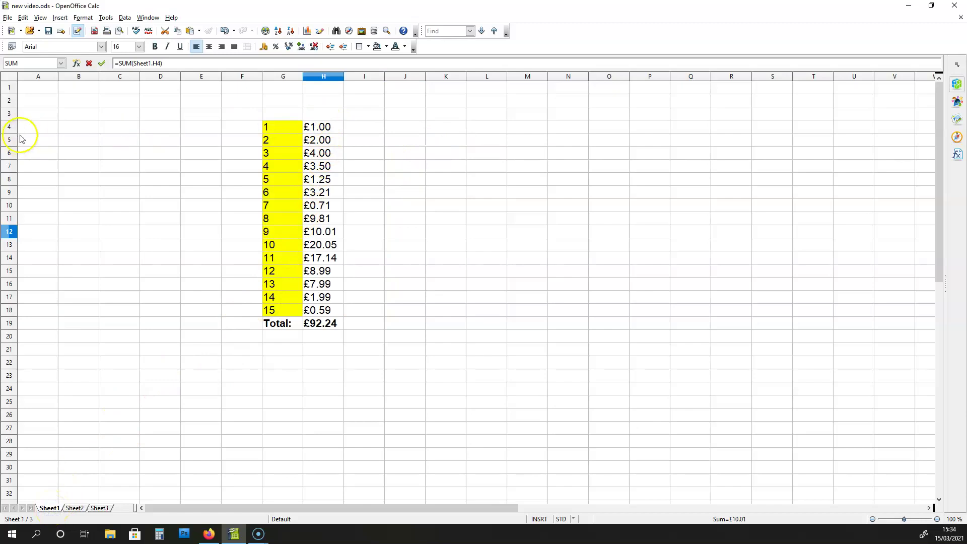
click(75, 509)
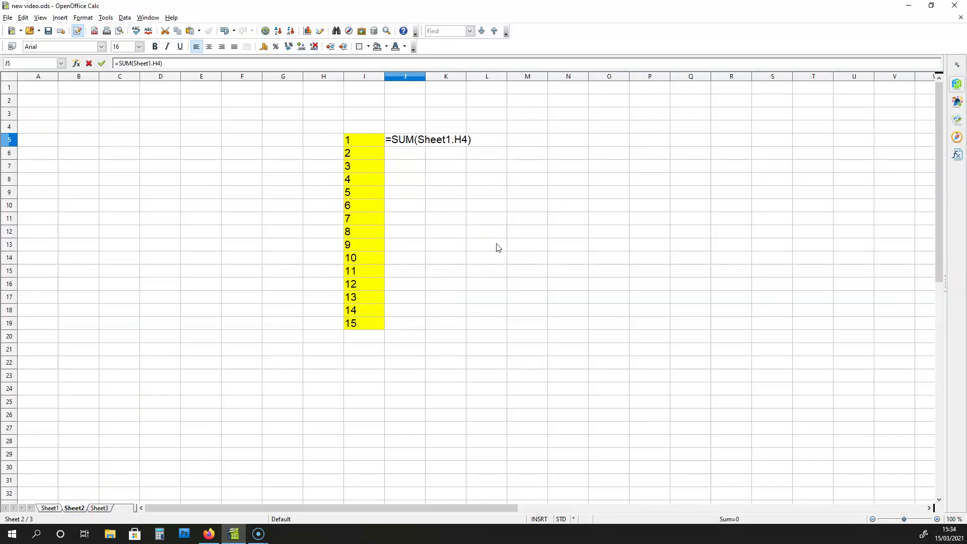
key(Return)
Fill the J5 formula down to J19, mirroring all 15 Sheet1 prices totalling £92.24.
click(417, 141)
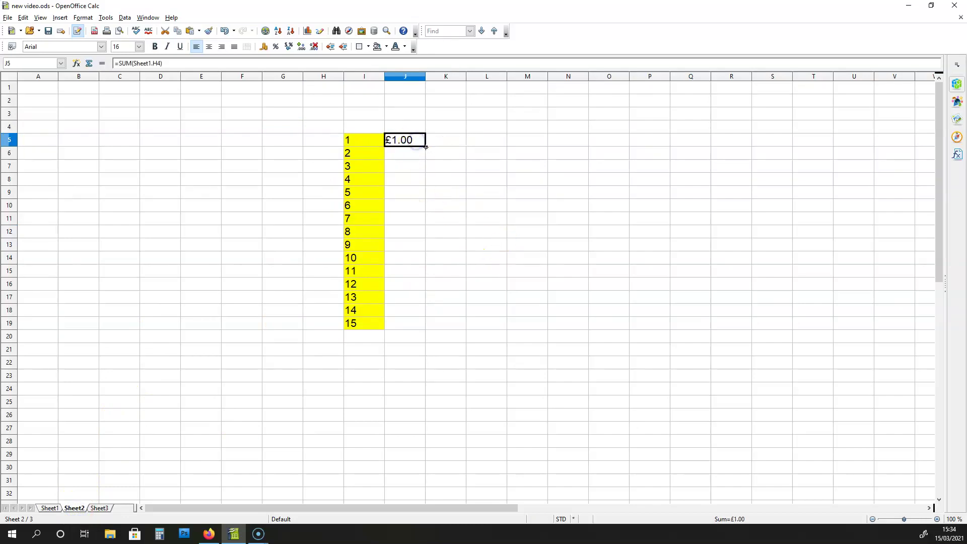
click(426, 147)
drag(425, 147, 419, 324)
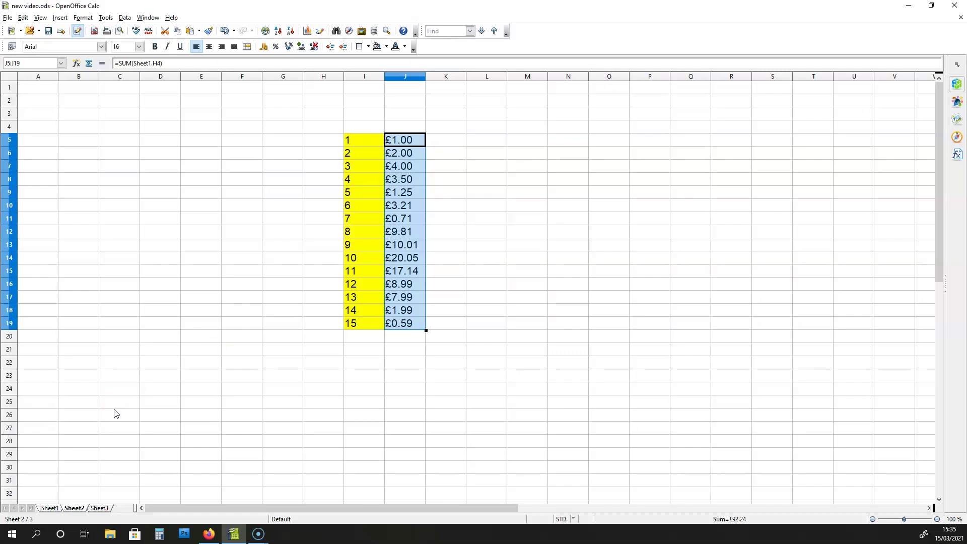
Label I20 'Totals:' and put =SUM(J5:J19) in J20, giving £92.24.
double_click(365, 337)
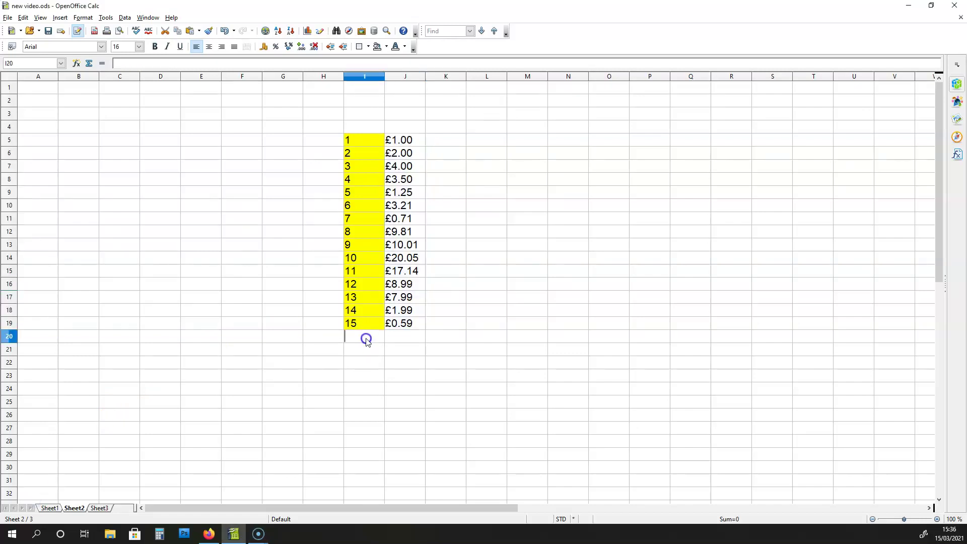
text(Total)
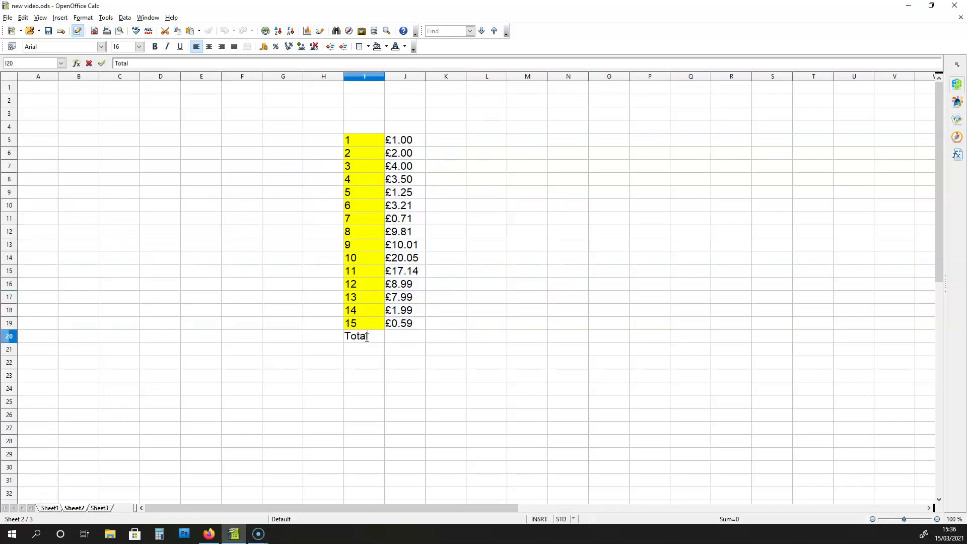
text(s:)
click(412, 339)
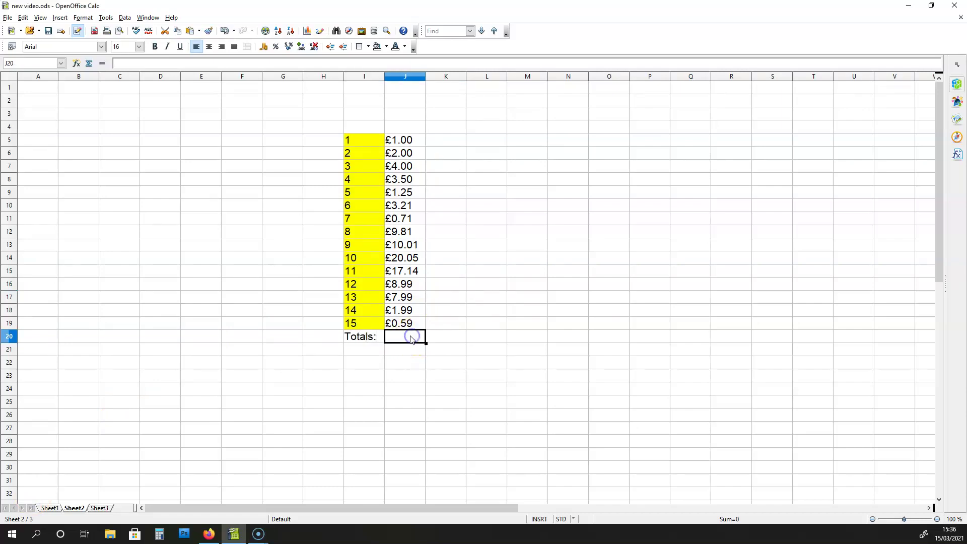
click(89, 65)
click(403, 140)
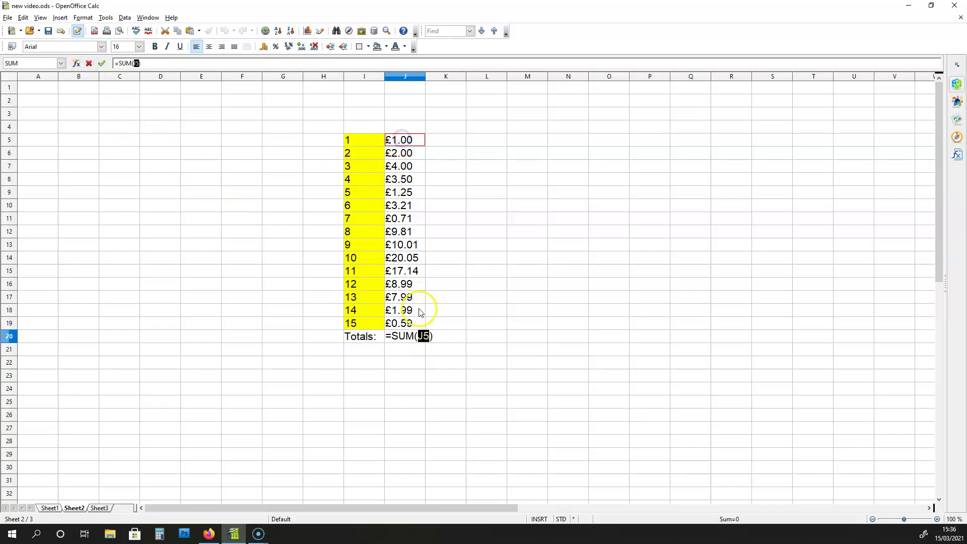
drag(421, 313, 426, 336)
key(Return)
Make the I20:J20 totals row bold, then view Sheet1.
click(371, 336)
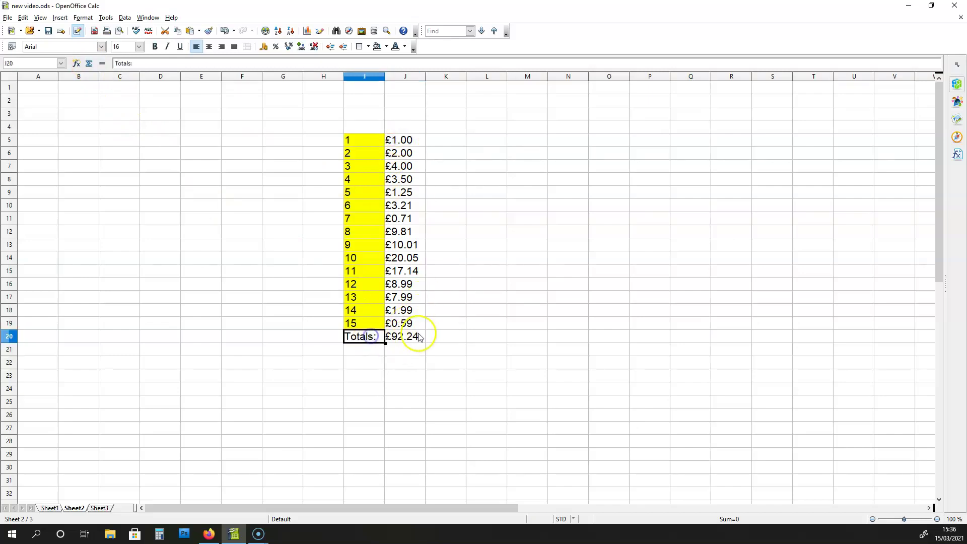
shift+click(419, 337)
click(154, 47)
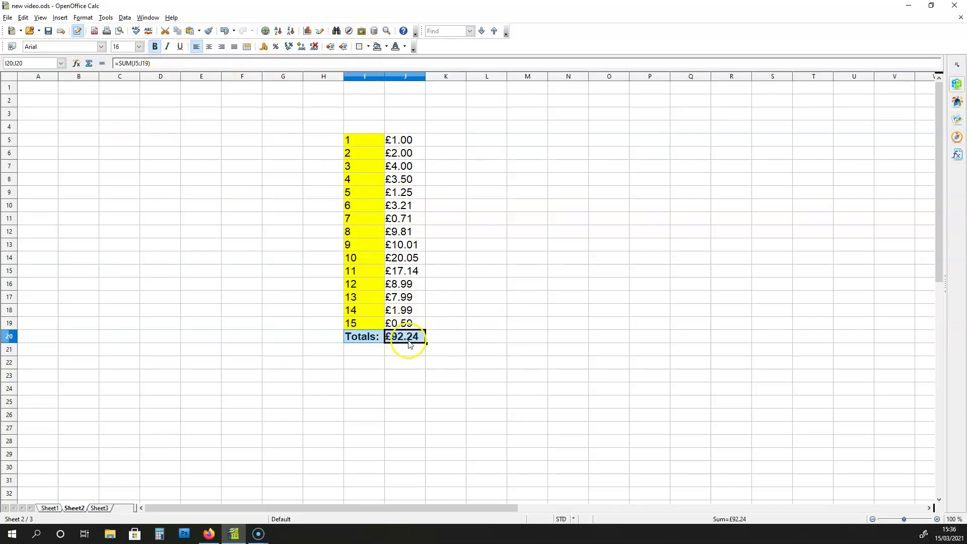
click(50, 508)
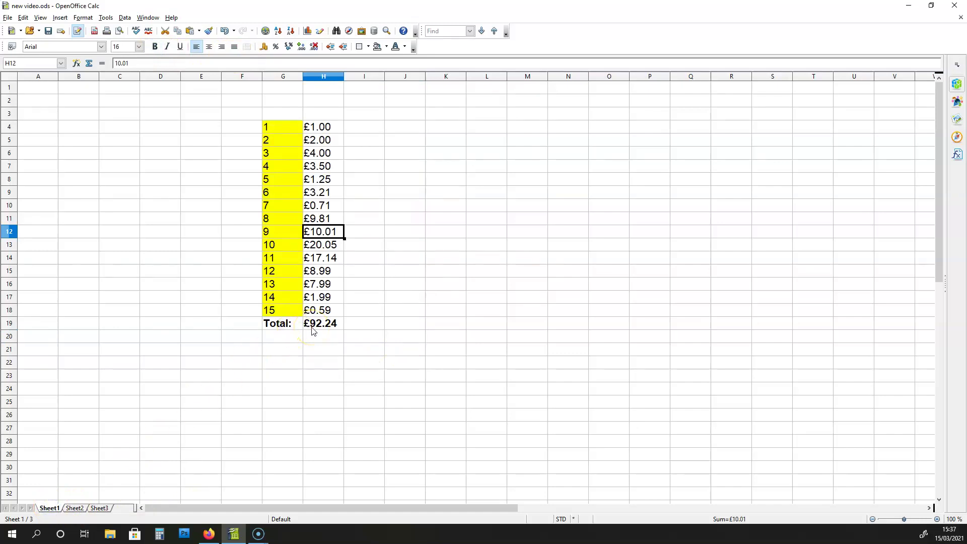
Change item 9's Sheet1 price from 10.01 to 9.99 and confirm Sheet2's Totals reads £92.22.
click(74, 509)
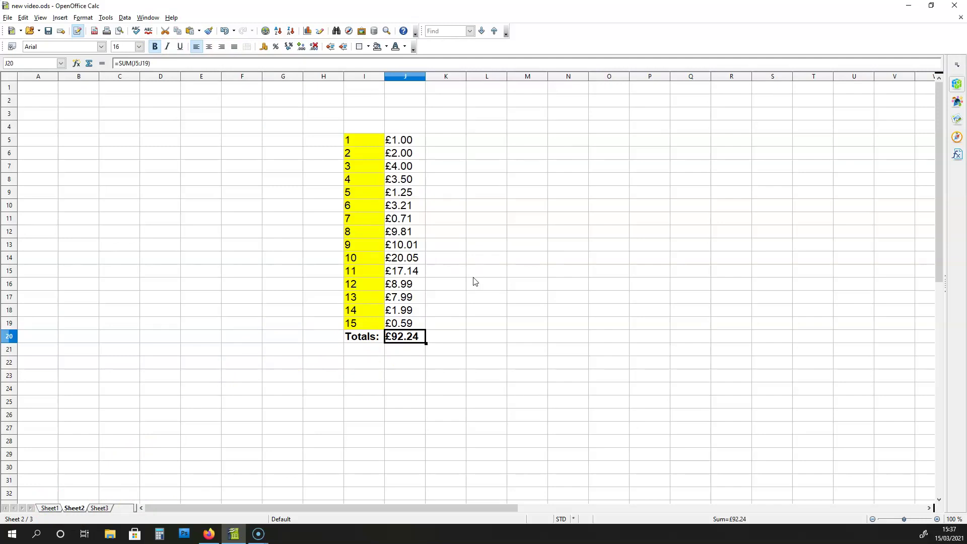
click(48, 510)
click(328, 227)
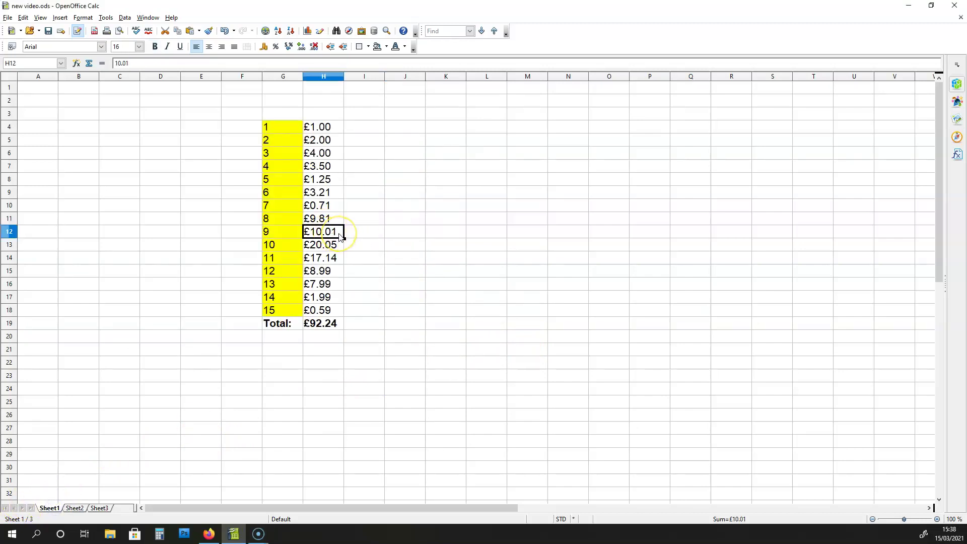
double_click(337, 232)
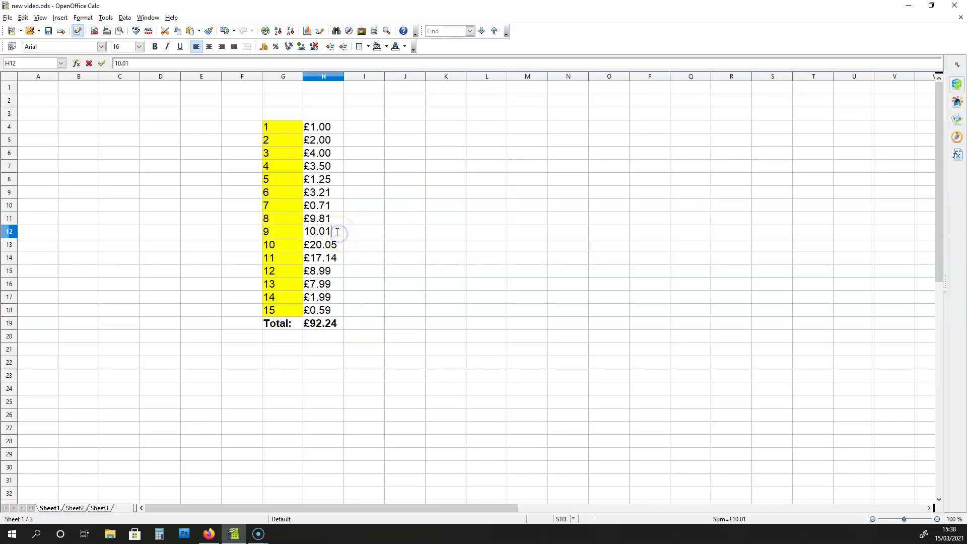
drag(334, 232, 279, 232)
text(9.99)
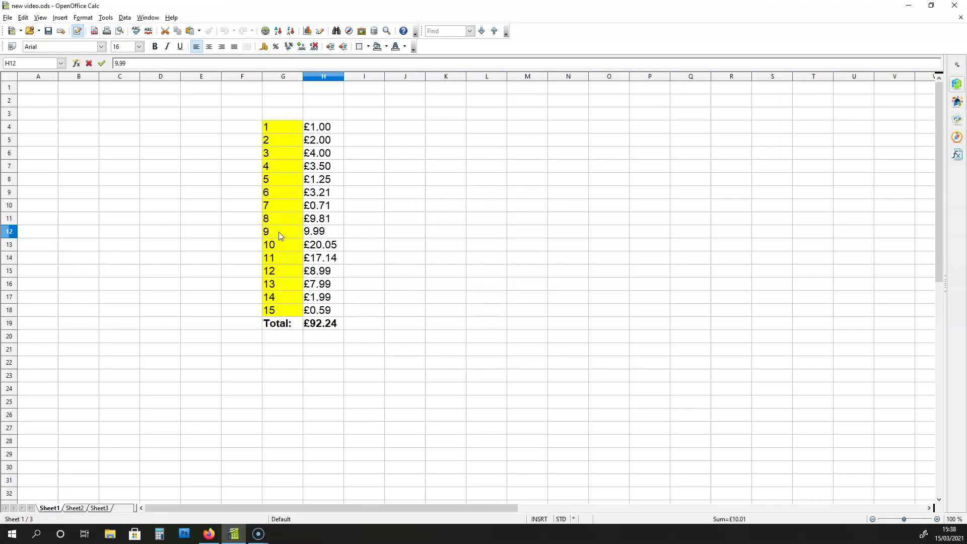
key(Return)
click(339, 243)
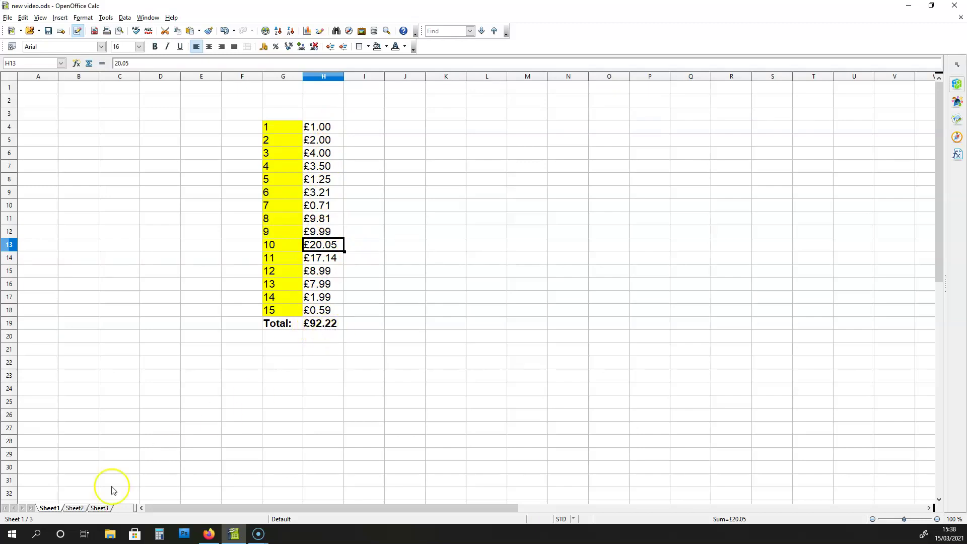
click(74, 507)
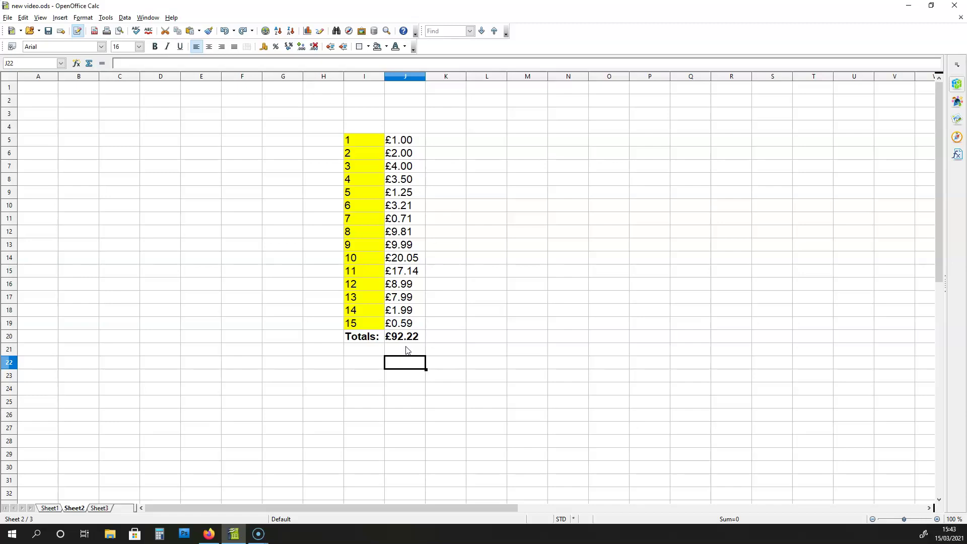
click(412, 143)
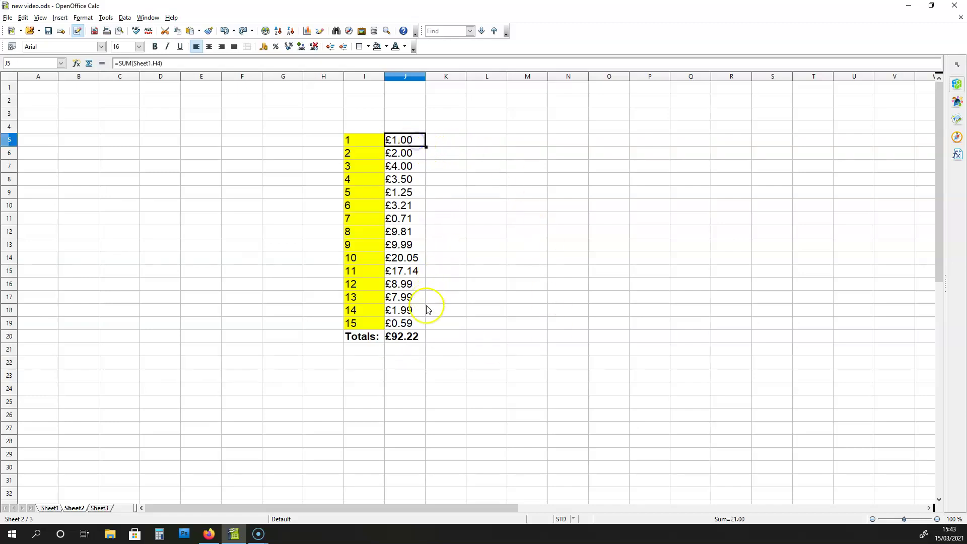
Clear the prices and total from Sheet2 cells J5:J20.
shift+click(418, 338)
key(Delete)
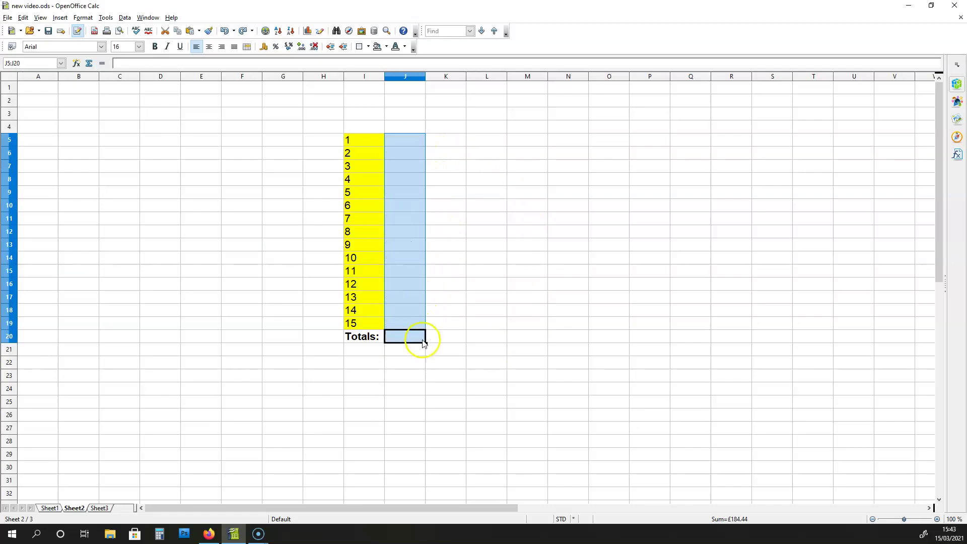
click(477, 338)
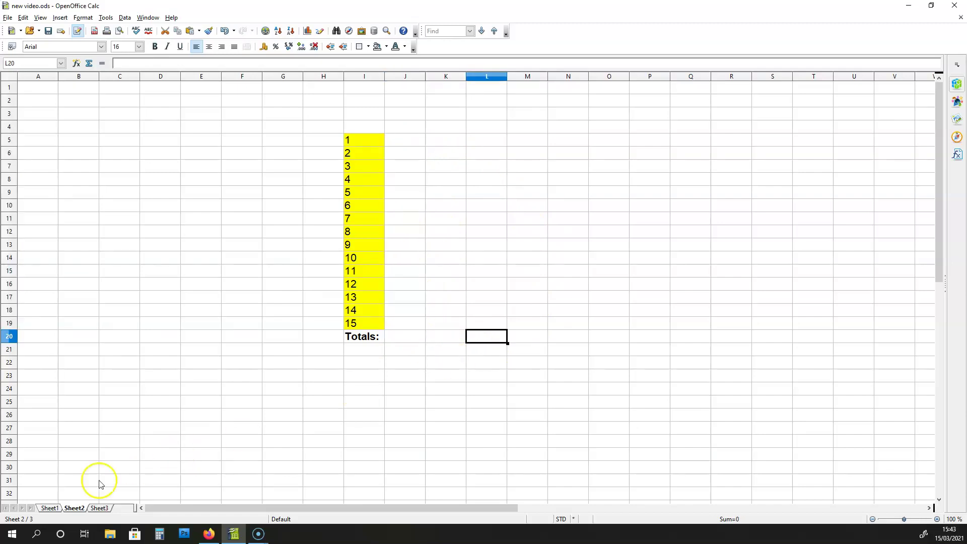
Rename the Sheet1 tab to 'Data 1'.
click(49, 508)
right_click(48, 508)
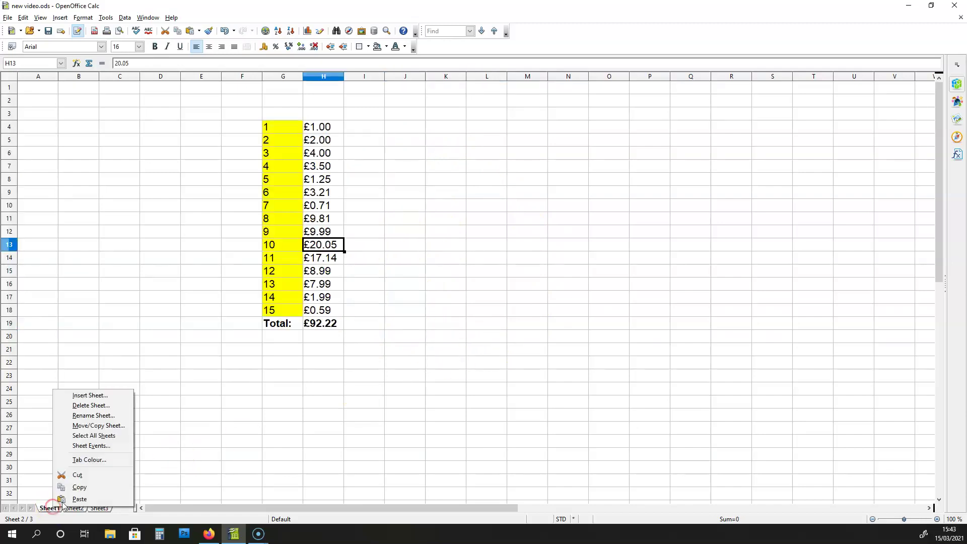
click(104, 416)
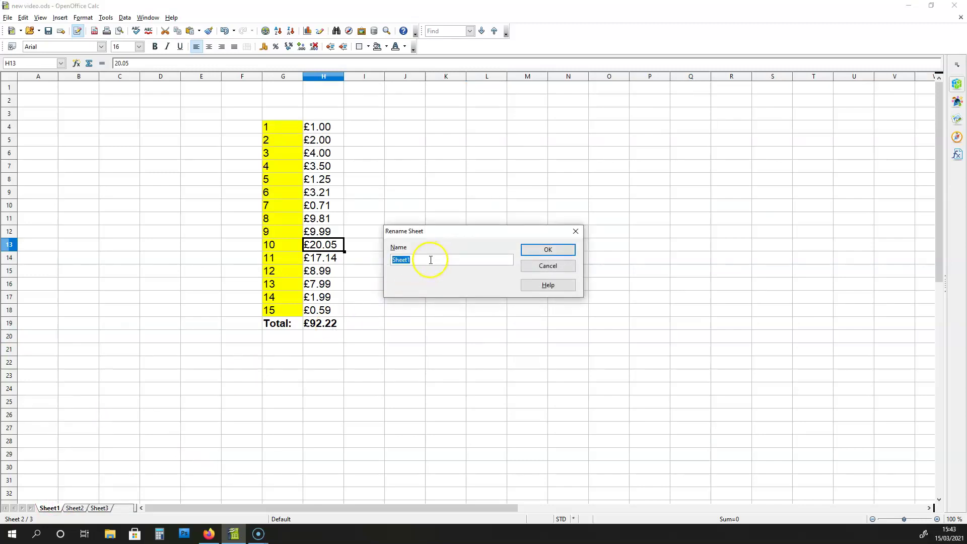
text(Data 1)
click(562, 250)
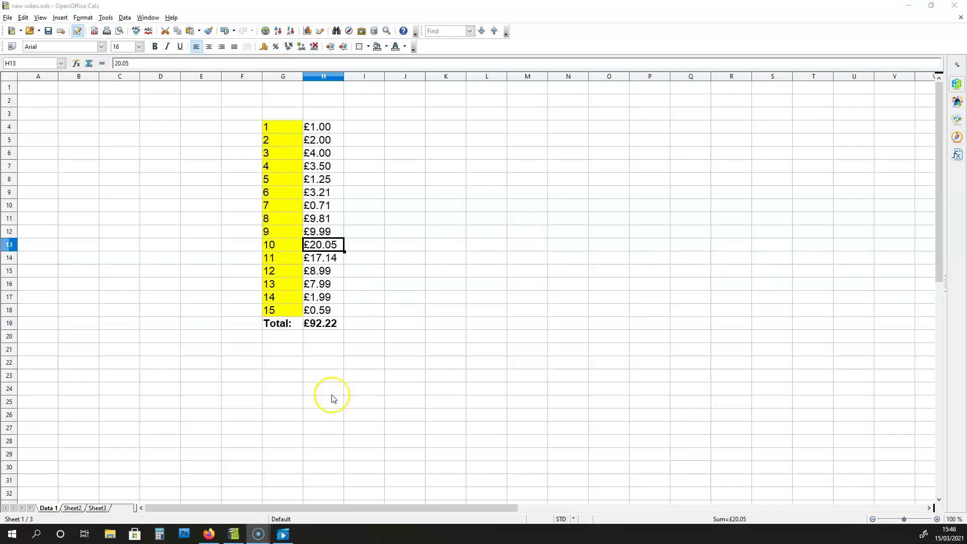
Enter =SUM('Data 1'.H4) in Sheet2 cell J5, showing £1.00, then check Data 1.
click(68, 508)
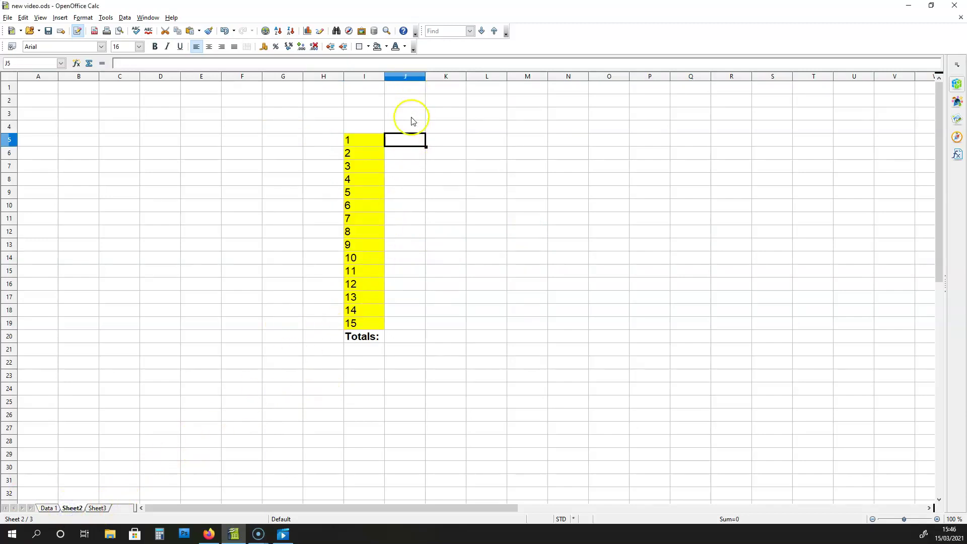
double_click(391, 142)
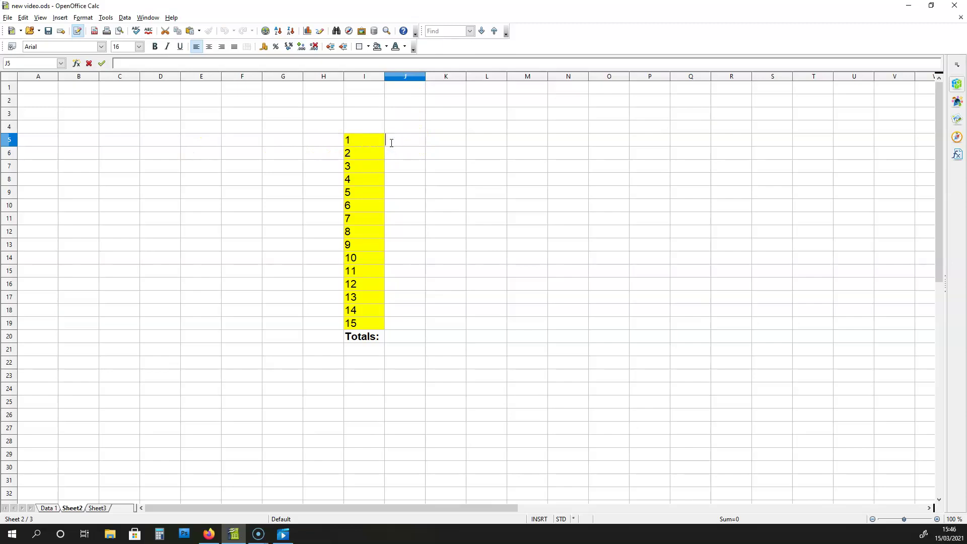
text(=SUM()
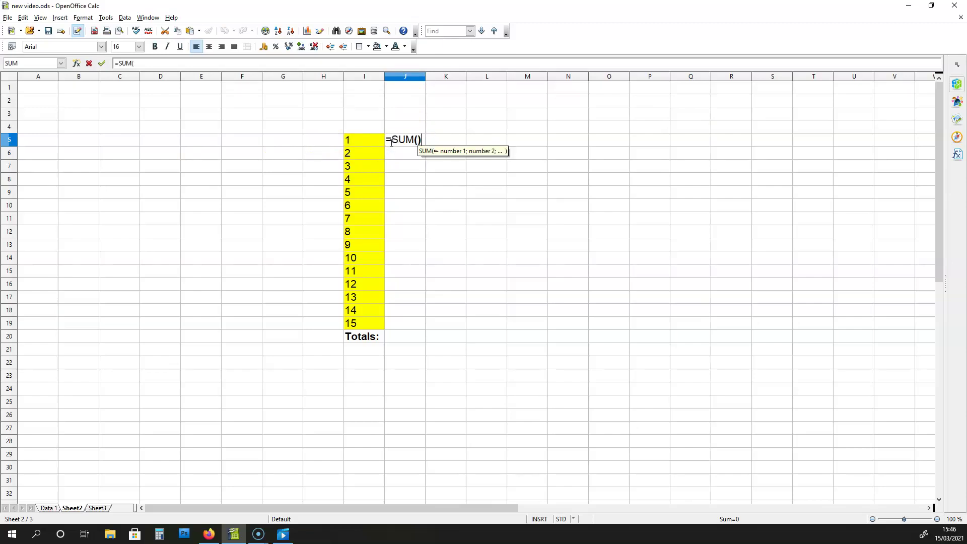
text())
click(418, 137)
text(")
click(419, 137)
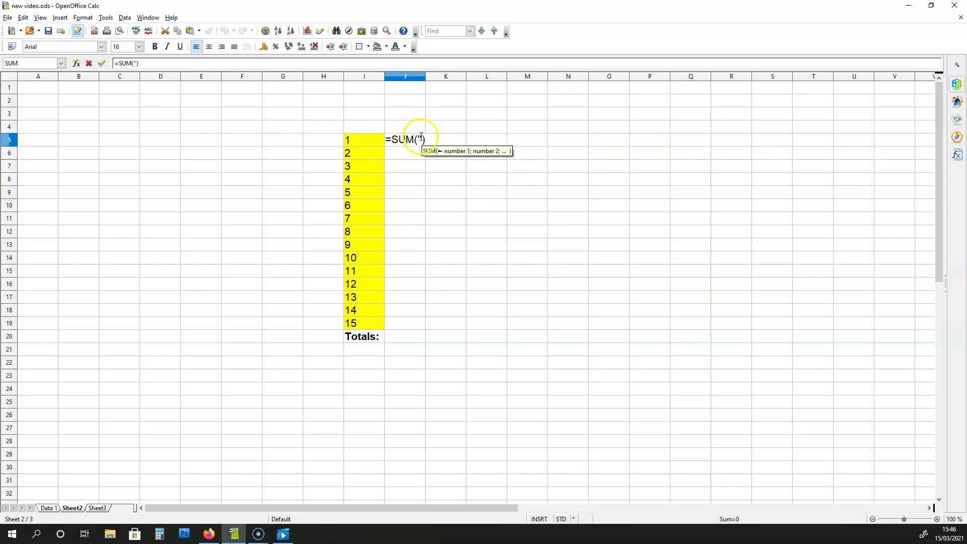
click(420, 137)
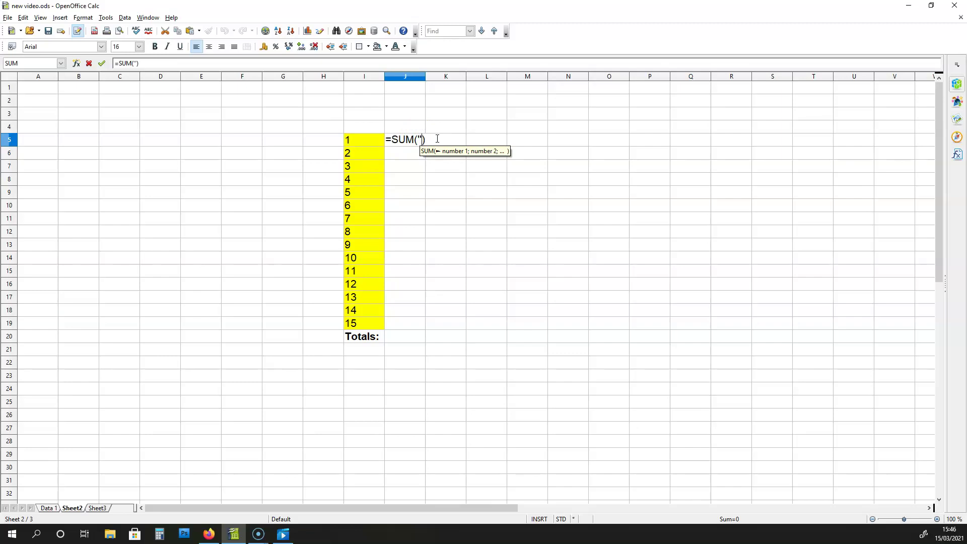
text(Data)
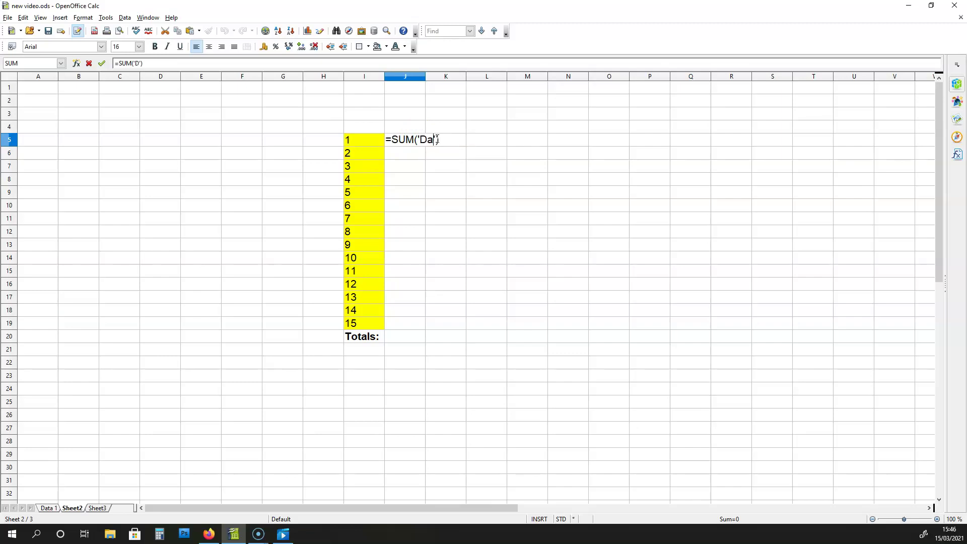
text( 1)
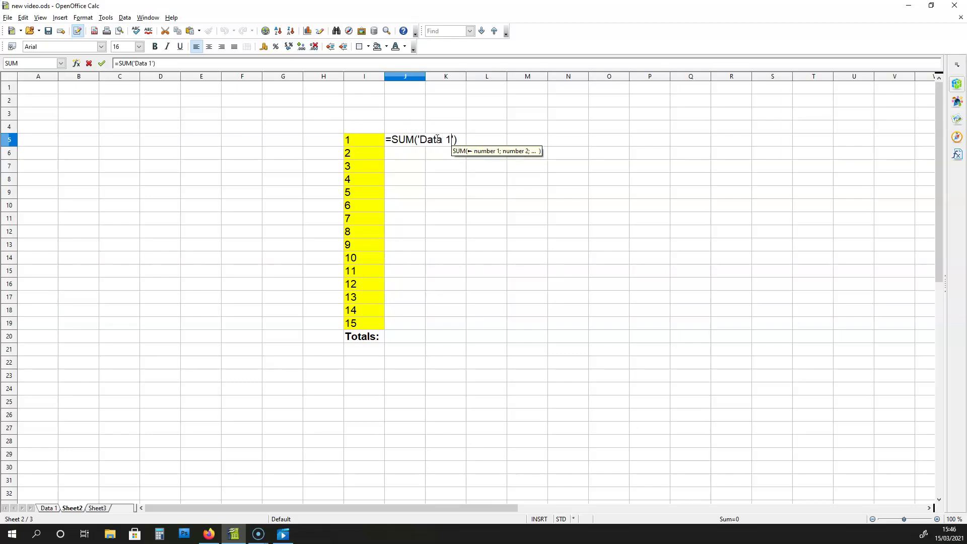
click(455, 139)
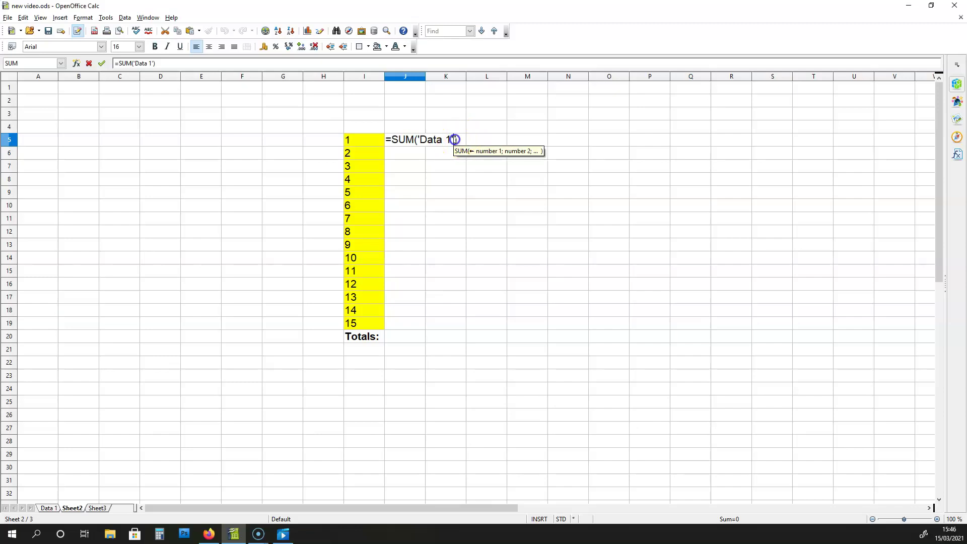
text(.)
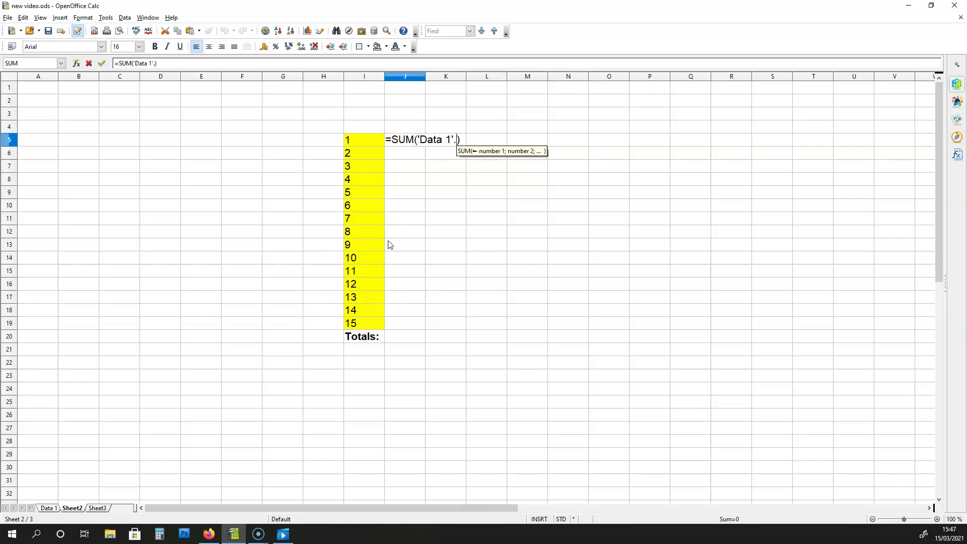
text(H)
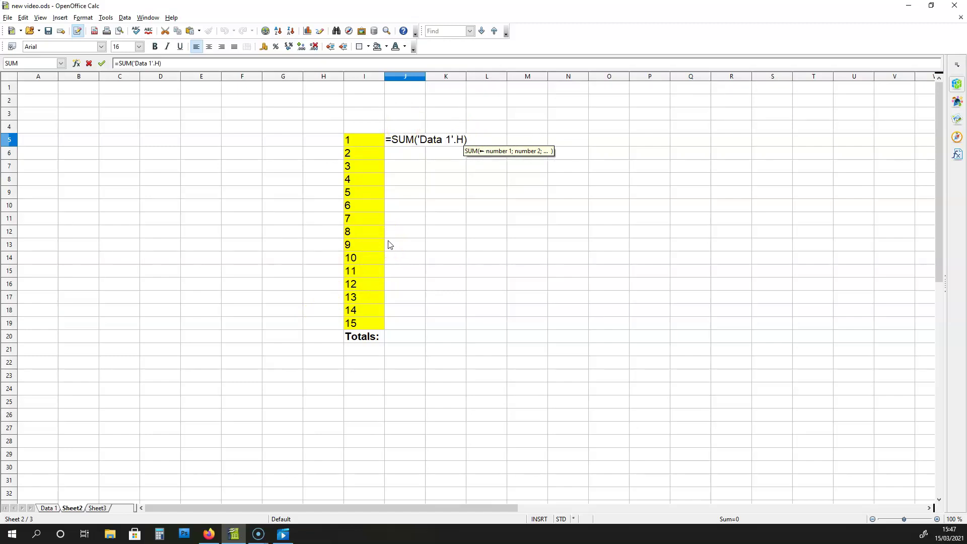
text(4)
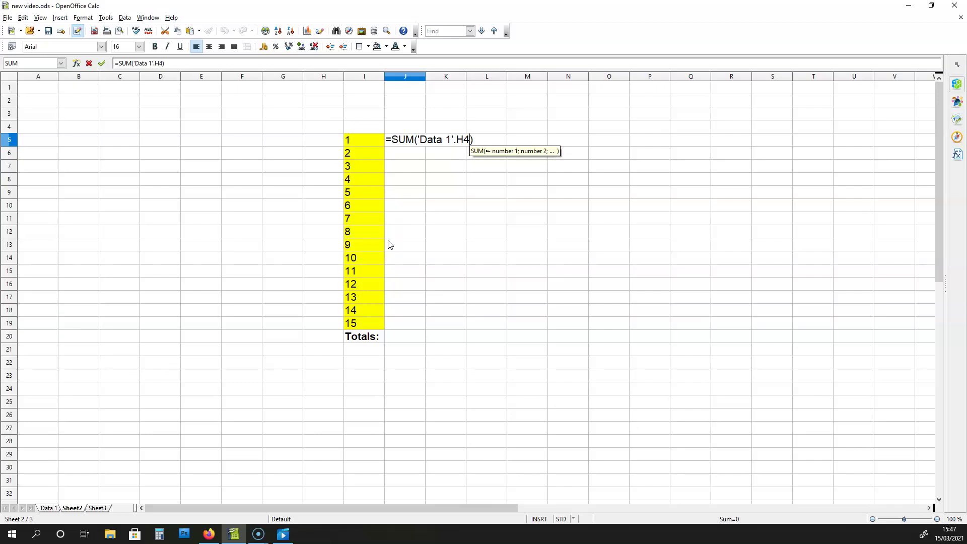
text())
key(Return)
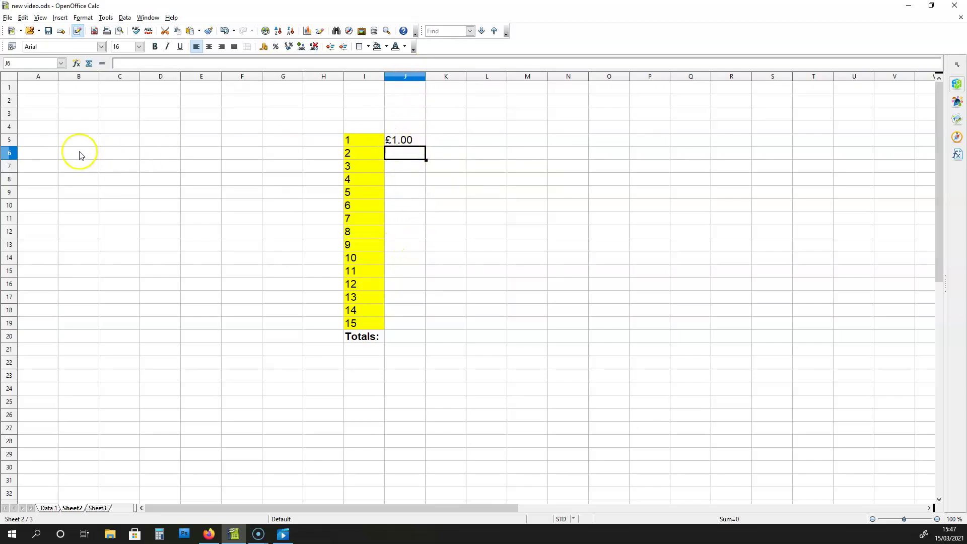
click(47, 508)
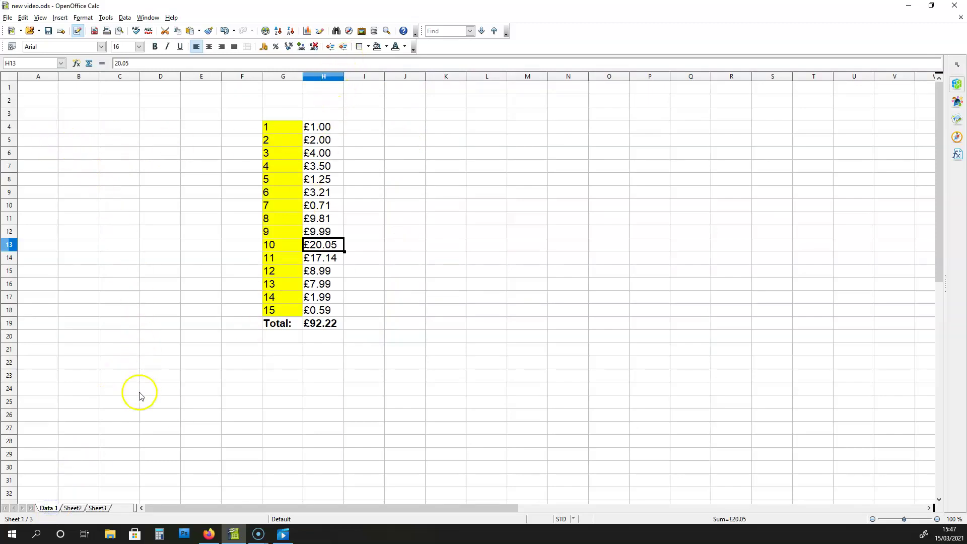
Fill the J5 formula down to J19 on Sheet2.
click(79, 508)
click(418, 142)
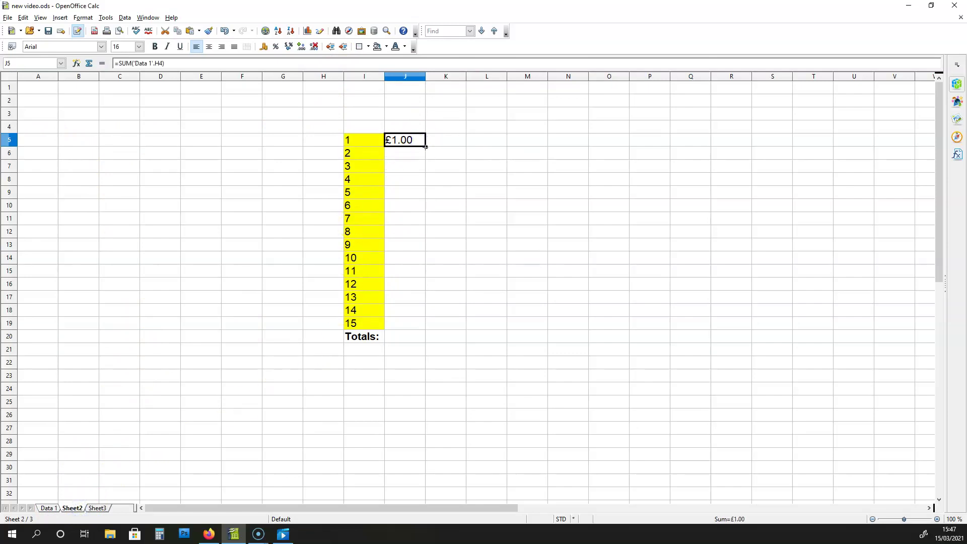
drag(426, 147, 427, 332)
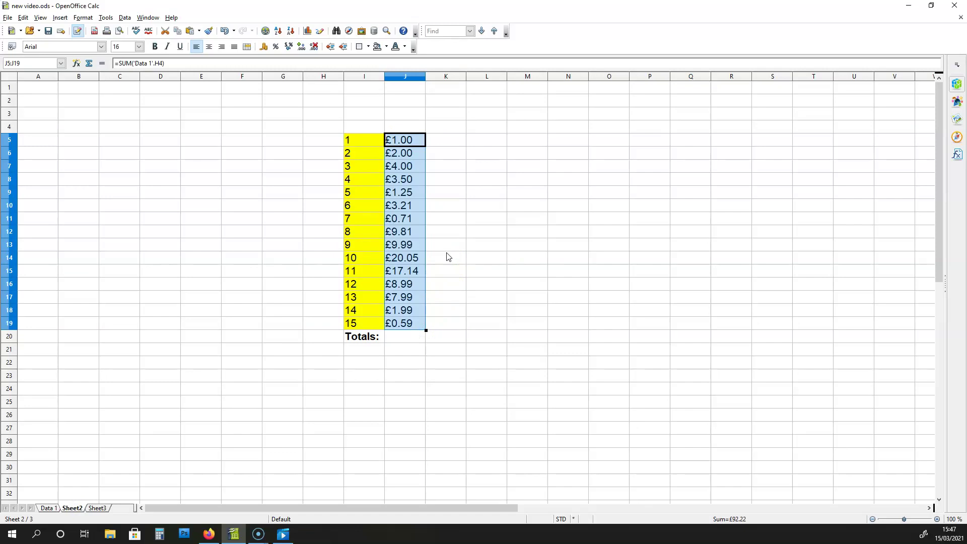
Sum J5:J19 into J20 for a £92.22 total, then compare with Data 1.
click(395, 337)
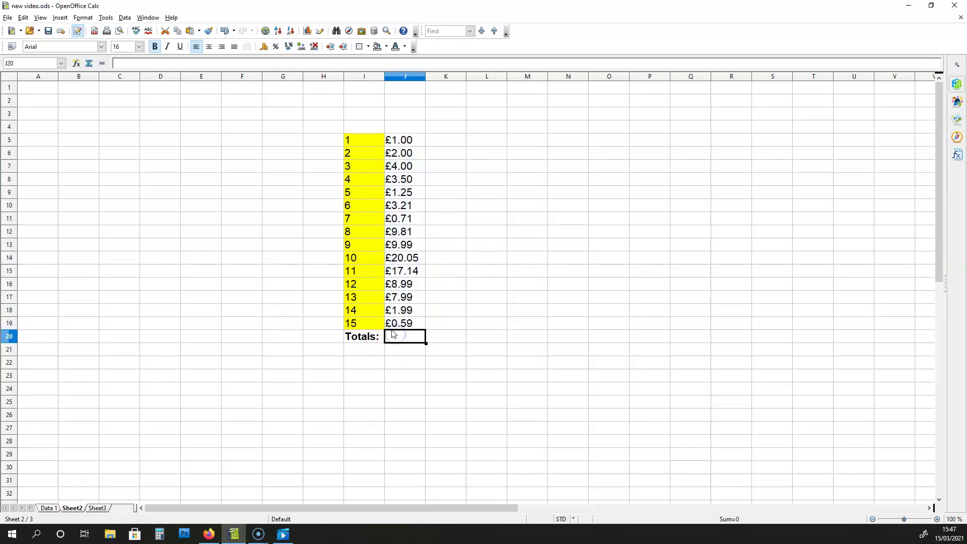
click(92, 68)
drag(401, 140, 421, 324)
key(Return)
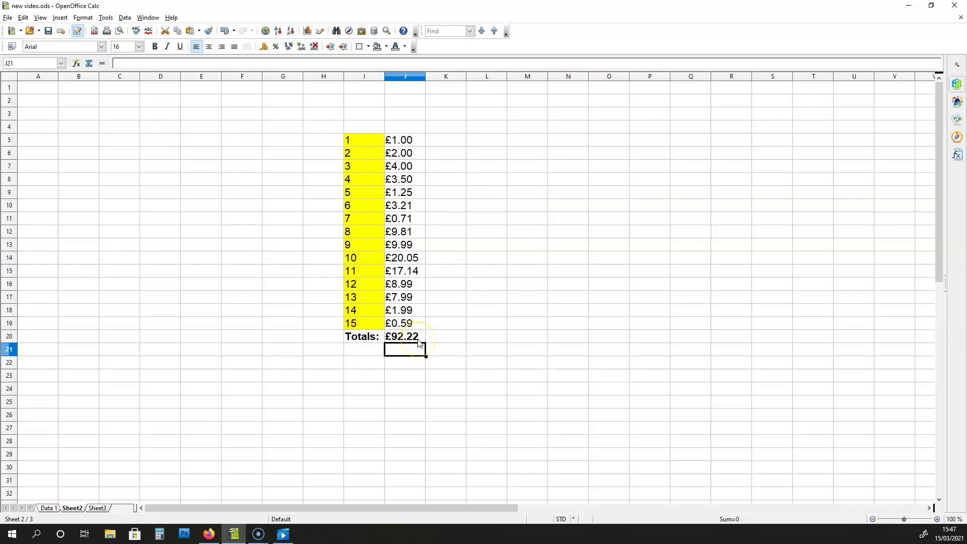
click(47, 508)
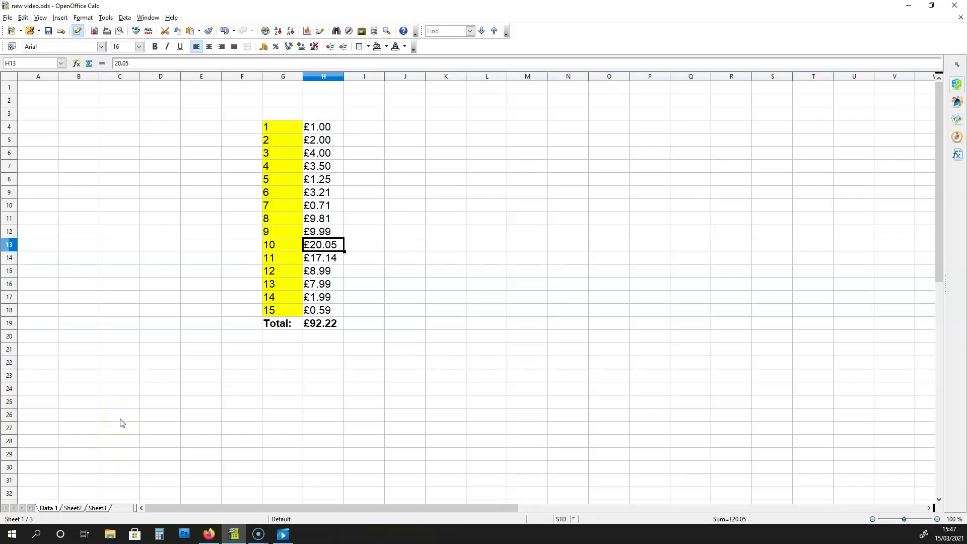
click(72, 507)
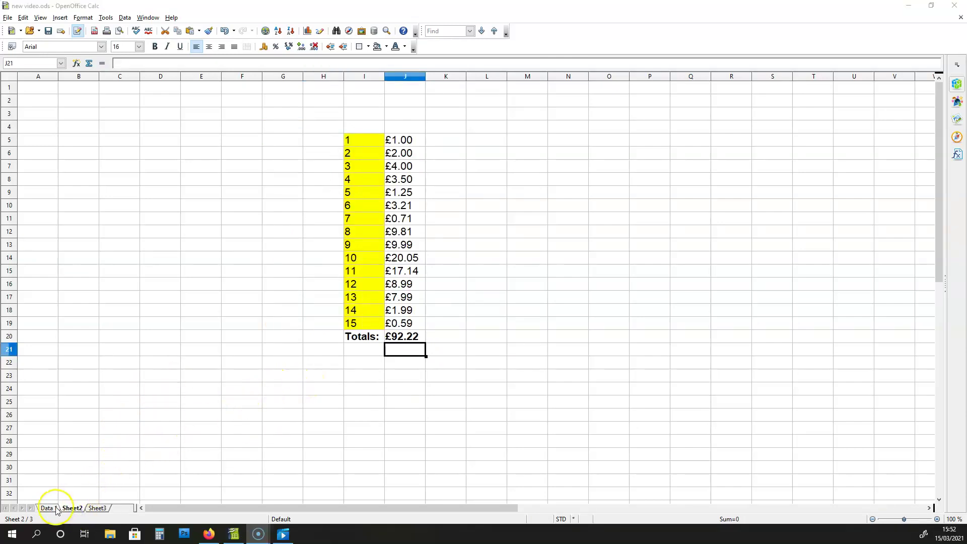
Change Data 1's H9 price from 3.21 to 1.00 so Sheet2's Totals becomes £90.01.
click(53, 507)
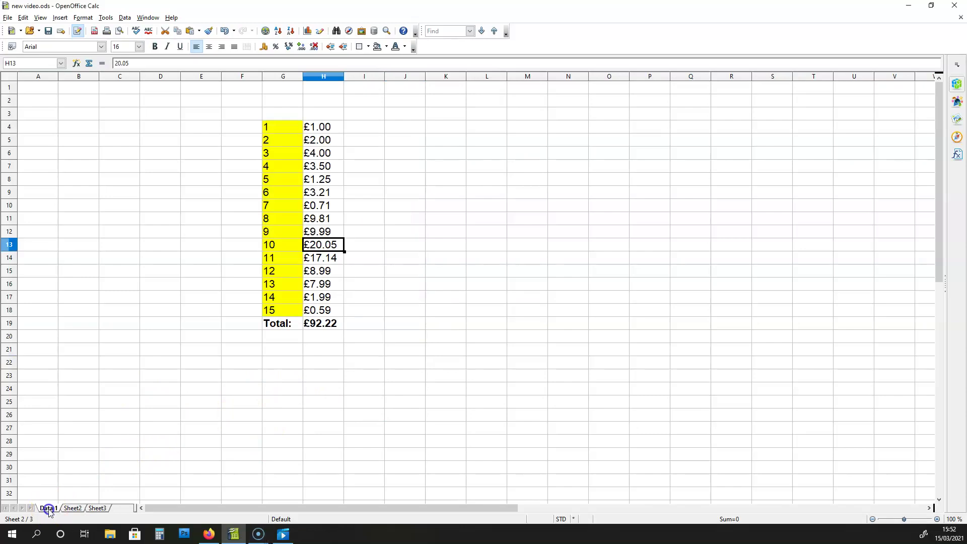
double_click(334, 197)
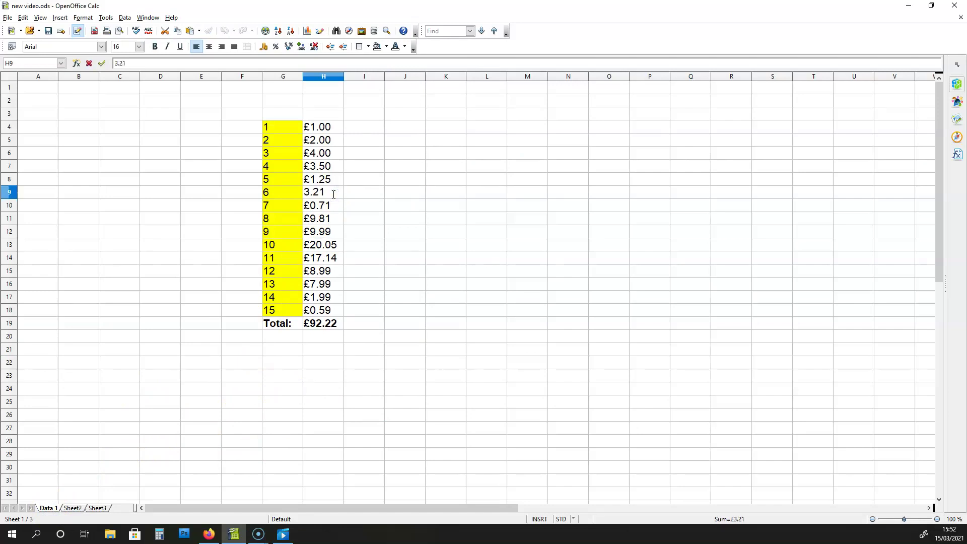
drag(334, 195, 301, 192)
text(1.00)
key(Return)
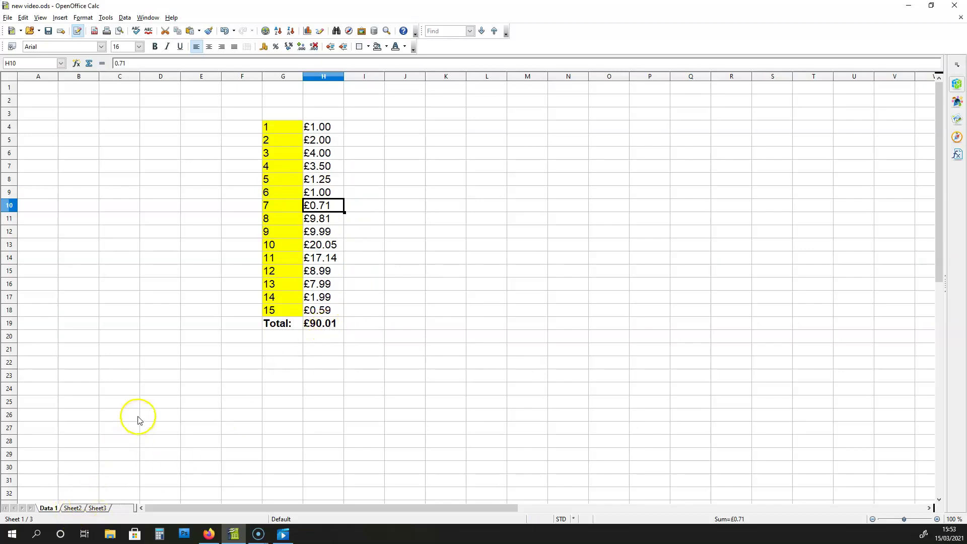
click(72, 507)
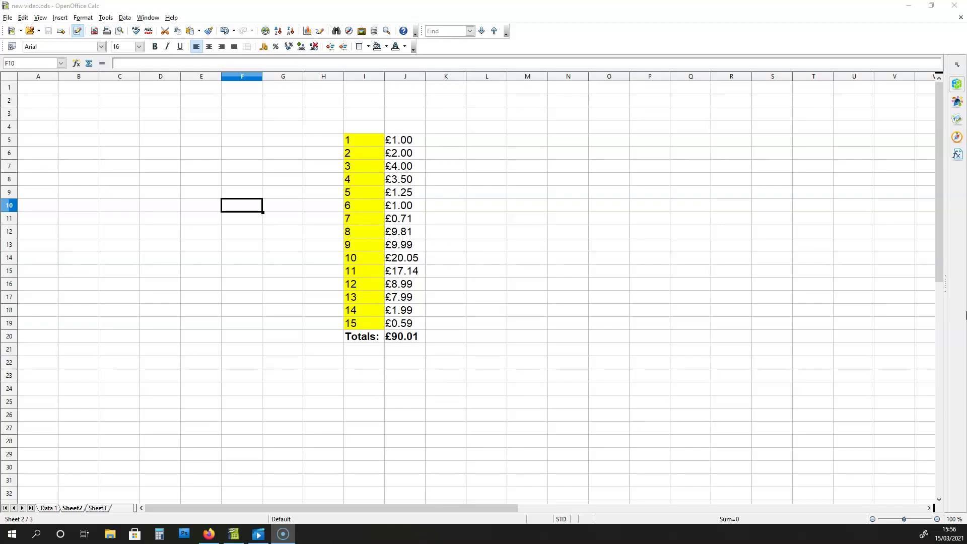
click(209, 534)
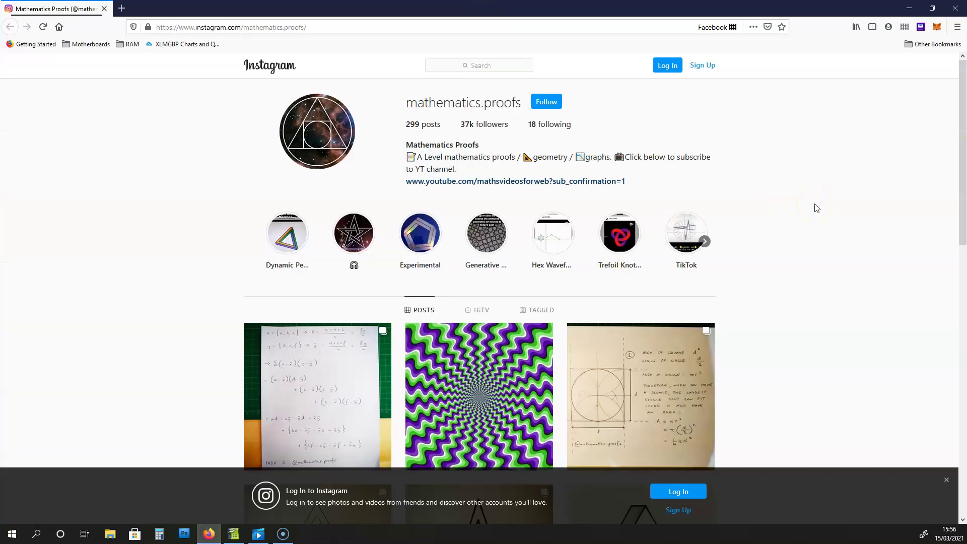